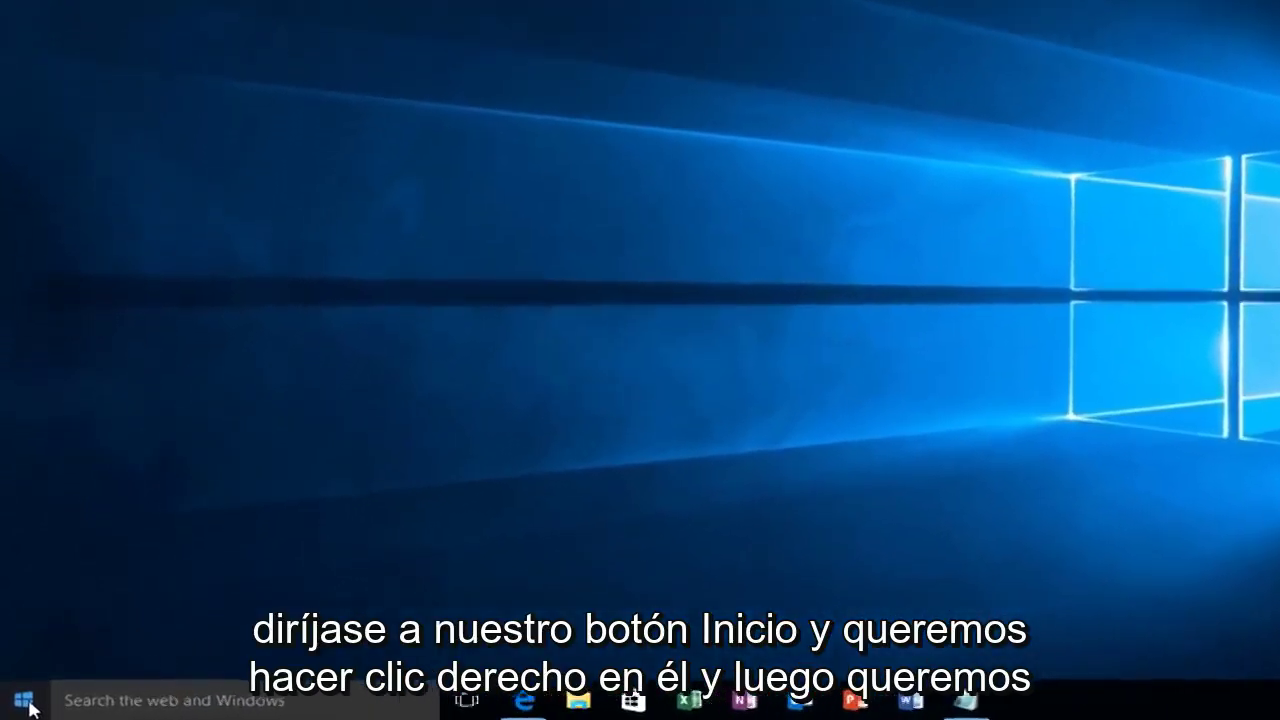
# - Reset the Windows Store cache by running WSReset.exe from the Run dialog, and close the Store window that opens
pyautogui.rightClick(20, 705)
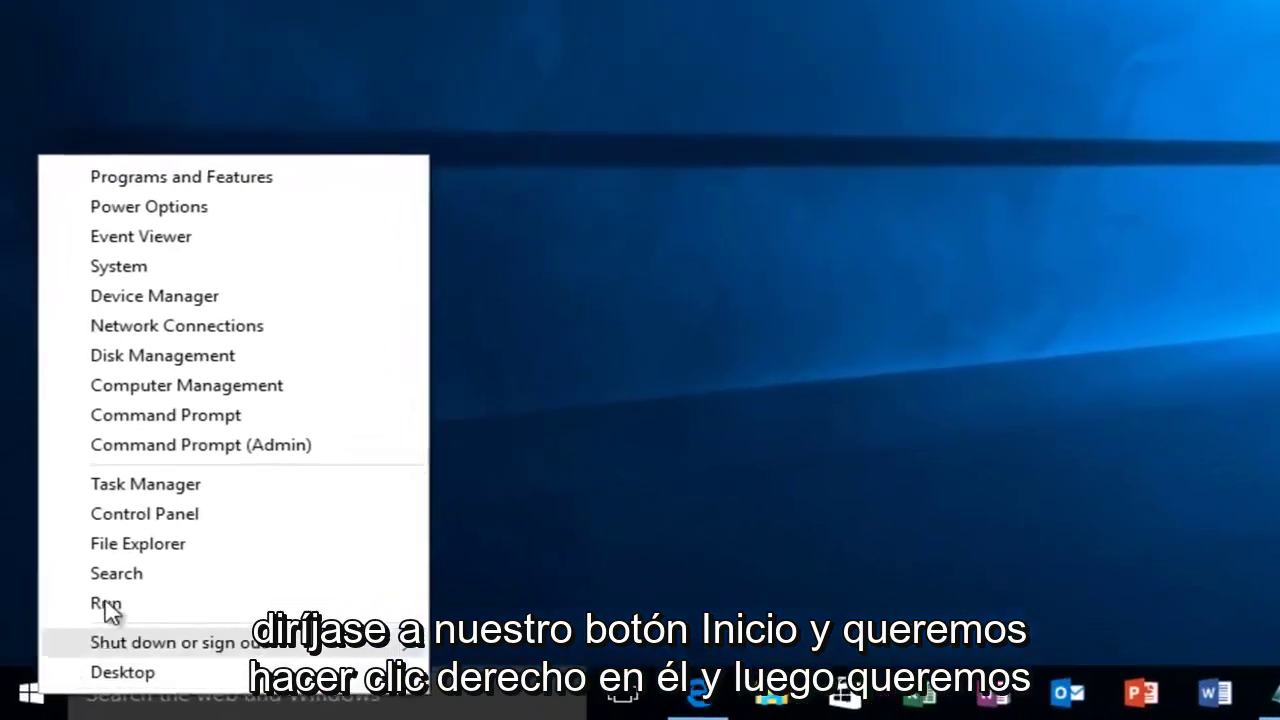
pyautogui.click(112, 599)
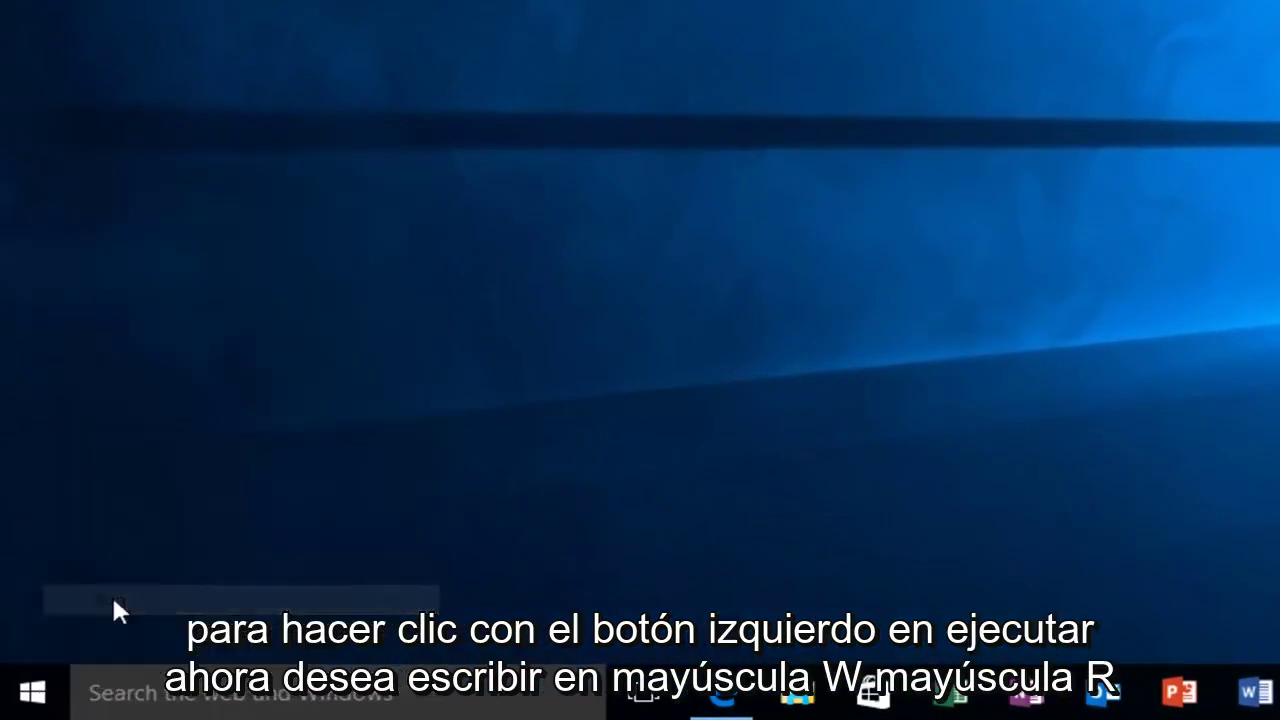
pyautogui.write('WSReset.')
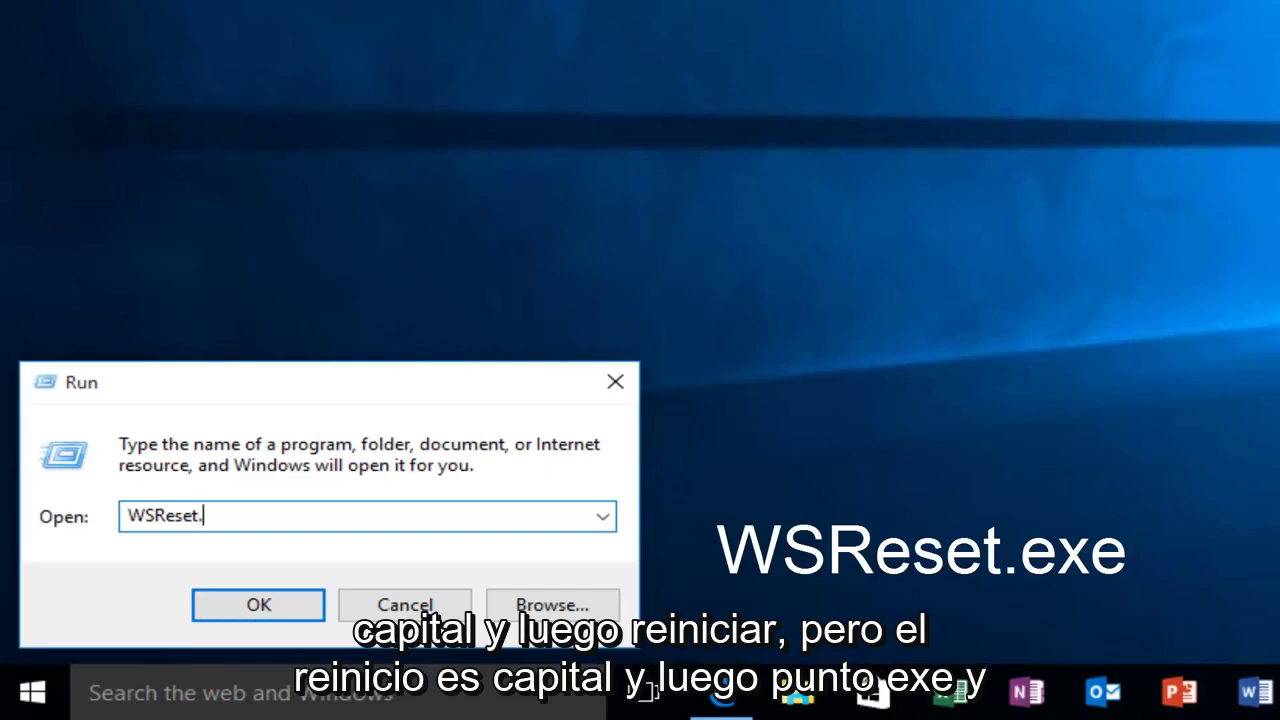
pyautogui.write('exe')
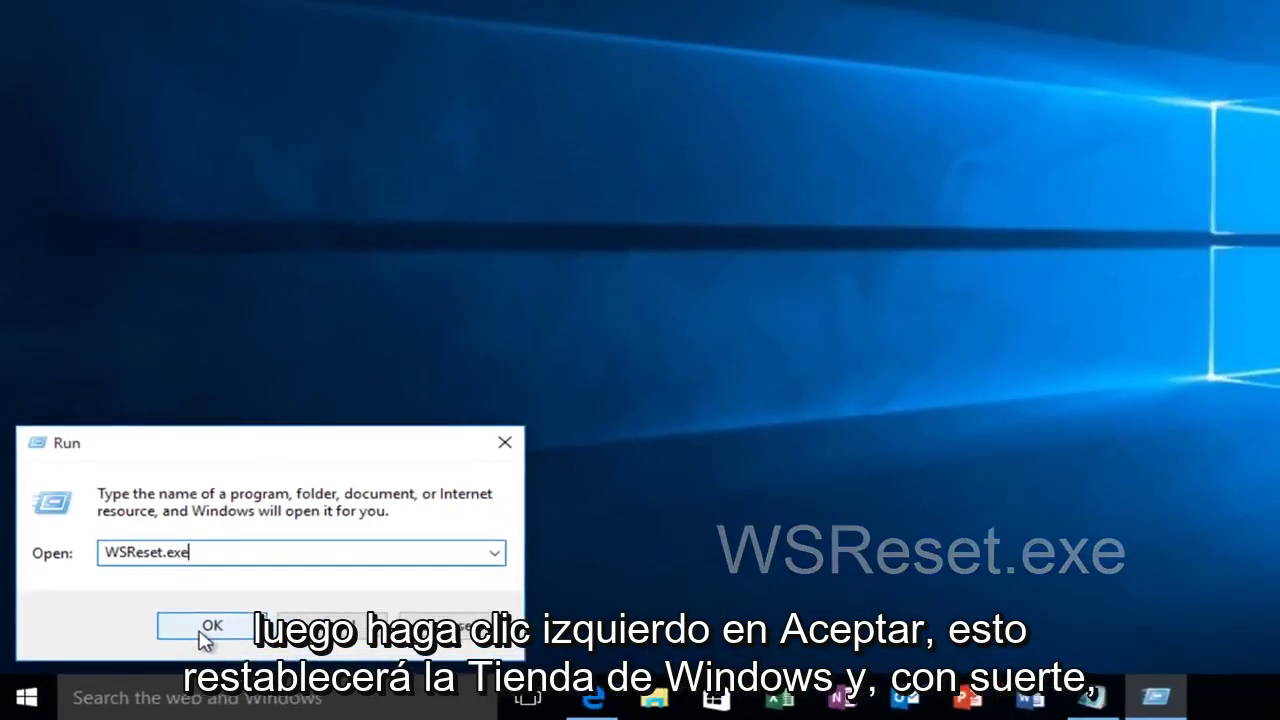
pyautogui.click(250, 606)
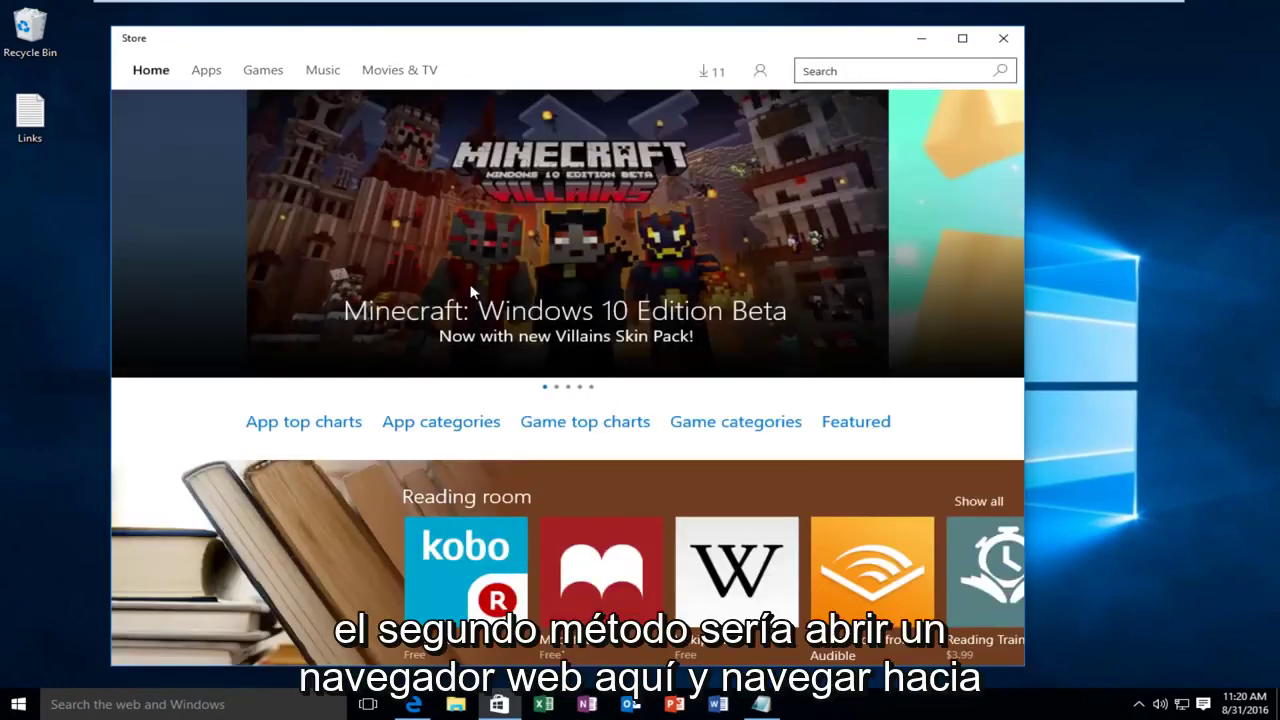
pyautogui.click(1003, 38)
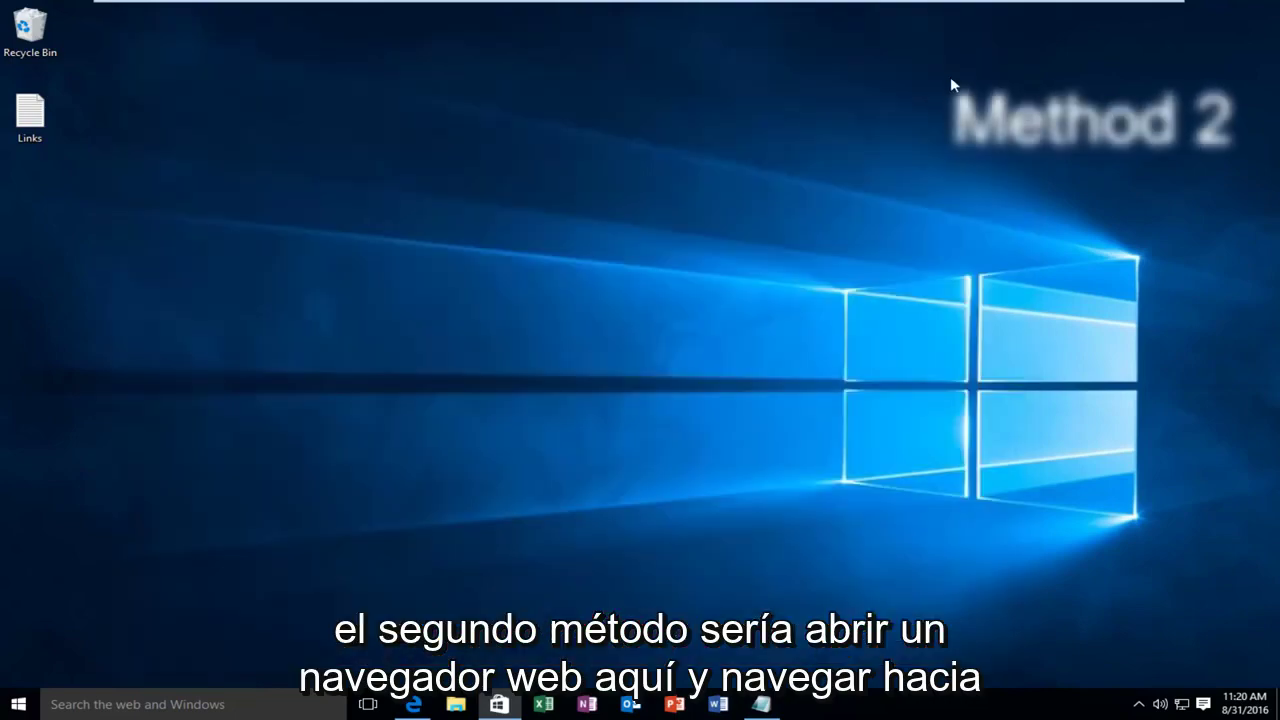
# - Switch to Edge and download and open the troubleshooter for Windows apps from the Microsoft support page
pyautogui.click(413, 704)
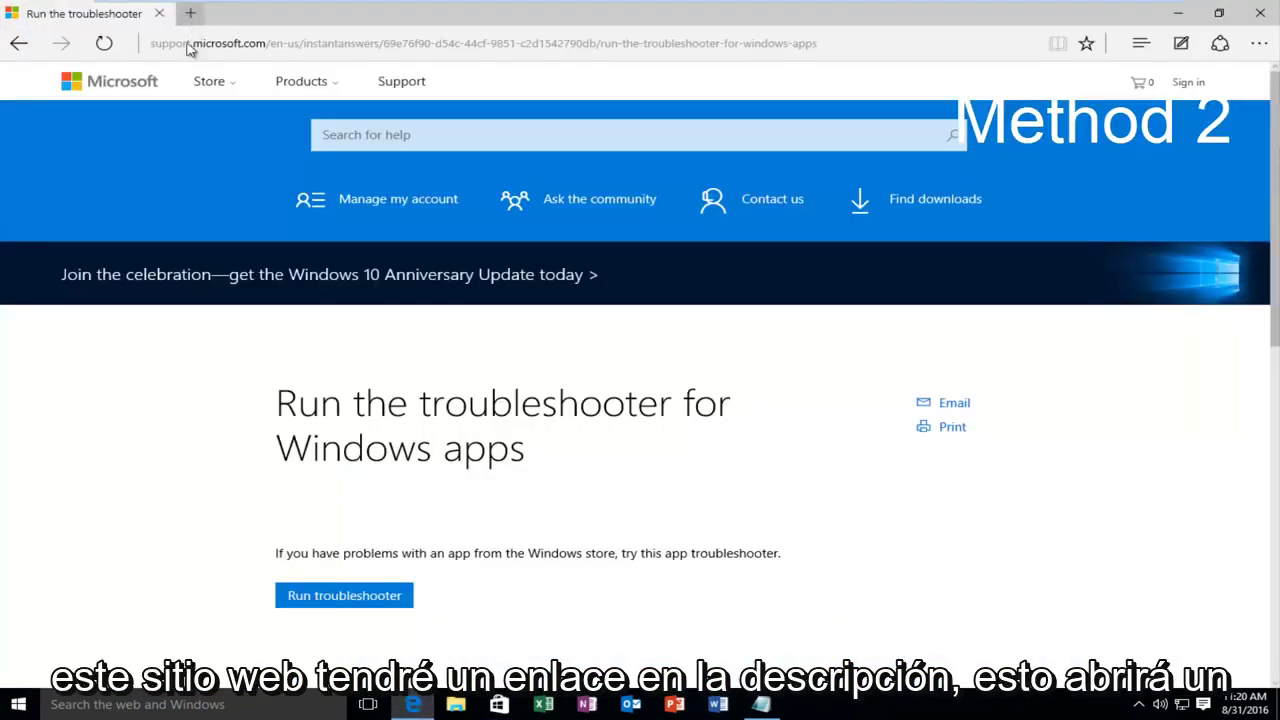
pyautogui.scroll(-1, 196, 440)
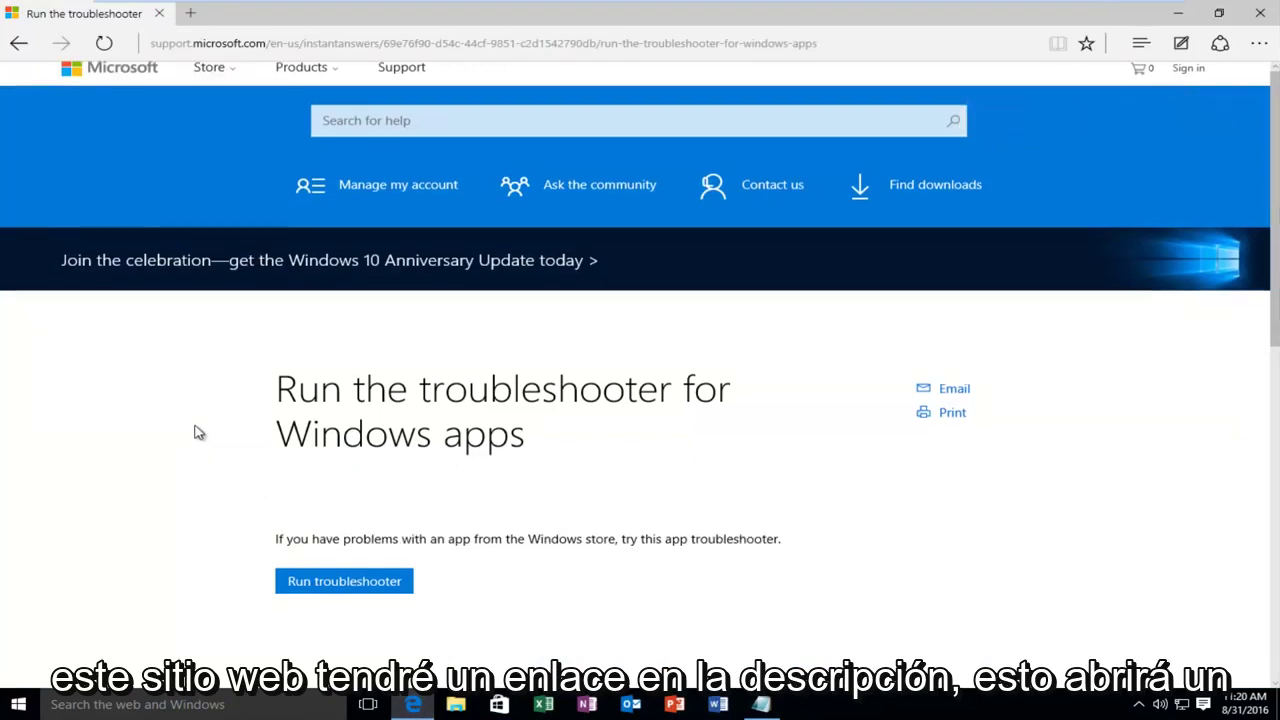
pyautogui.scroll(-1, 194, 427)
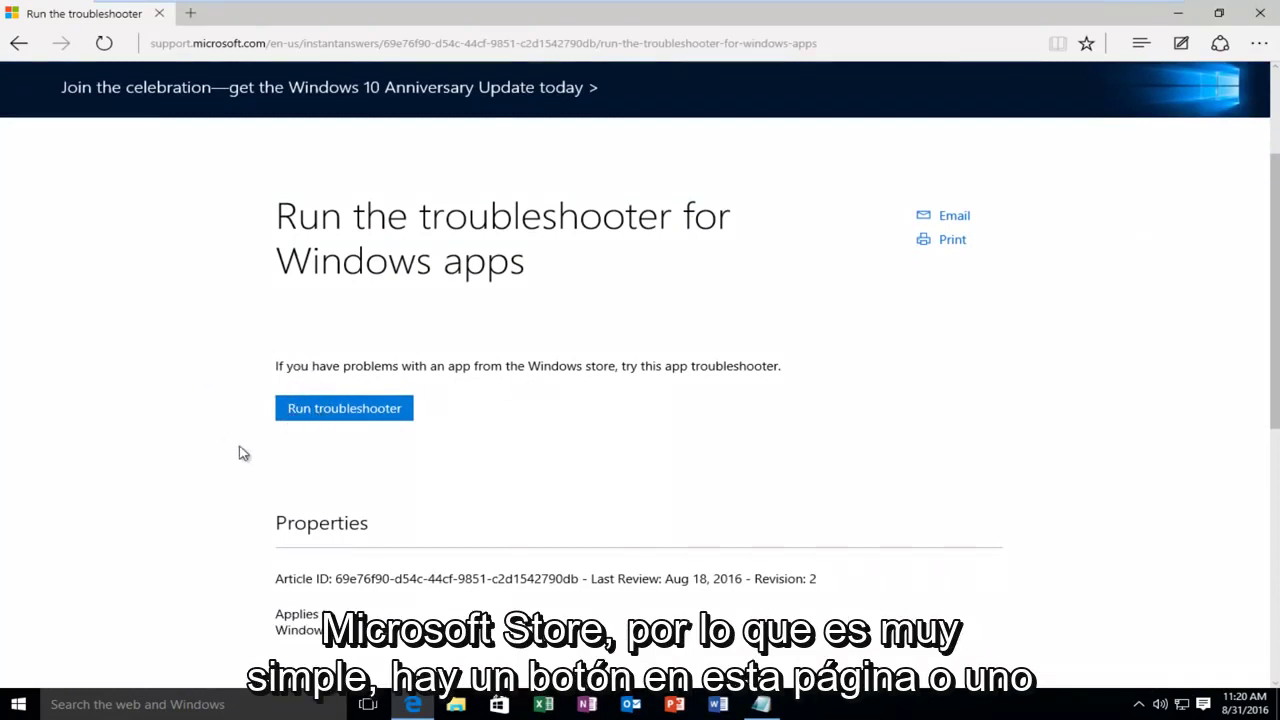
pyautogui.scroll(1, 243, 453)
pyautogui.scroll(-1, 383, 380)
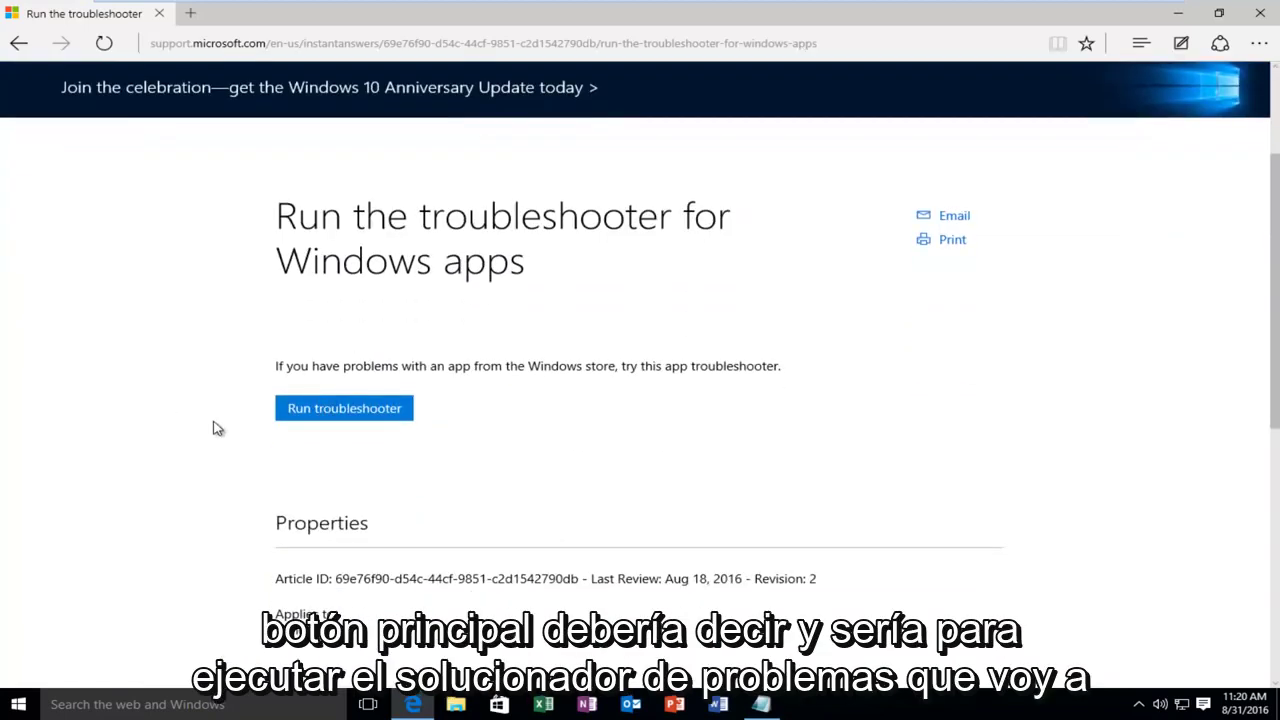
pyautogui.click(311, 415)
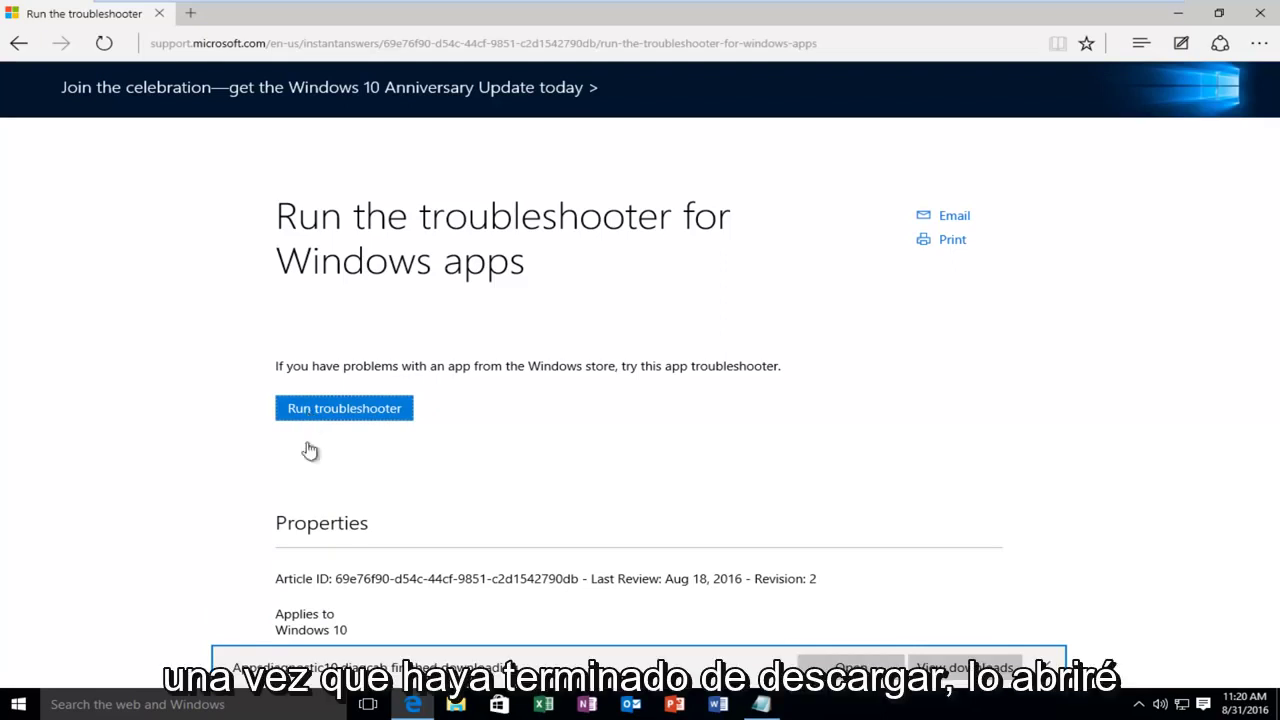
pyautogui.click(832, 664)
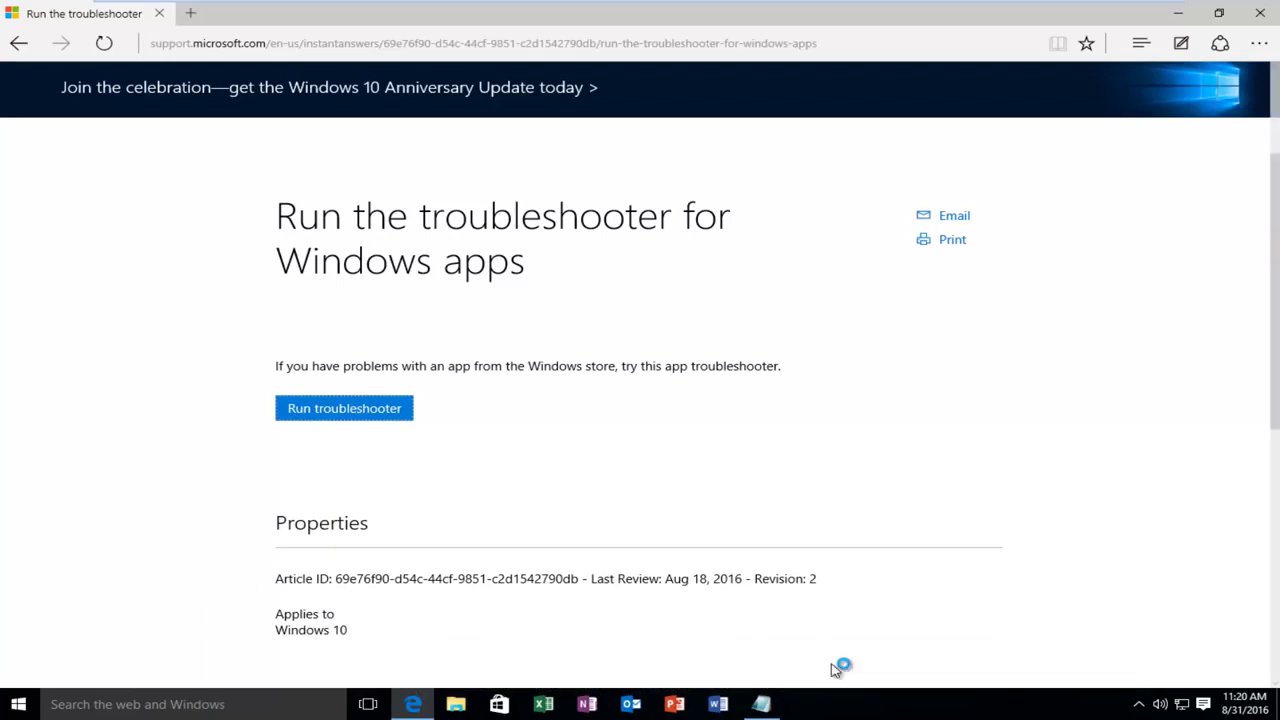
# - Minimize the browser, run the Windows Store Apps troubleshooter through to completion and close it
pyautogui.click(1178, 13)
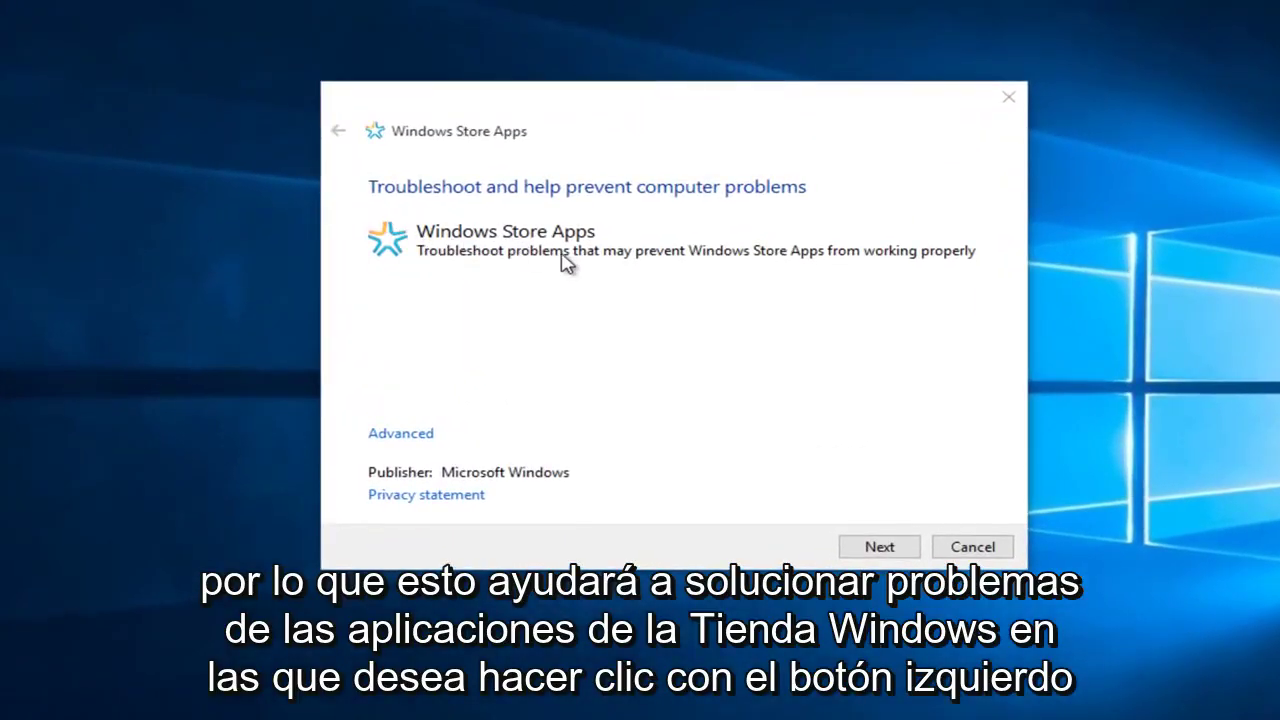
pyautogui.click(872, 558)
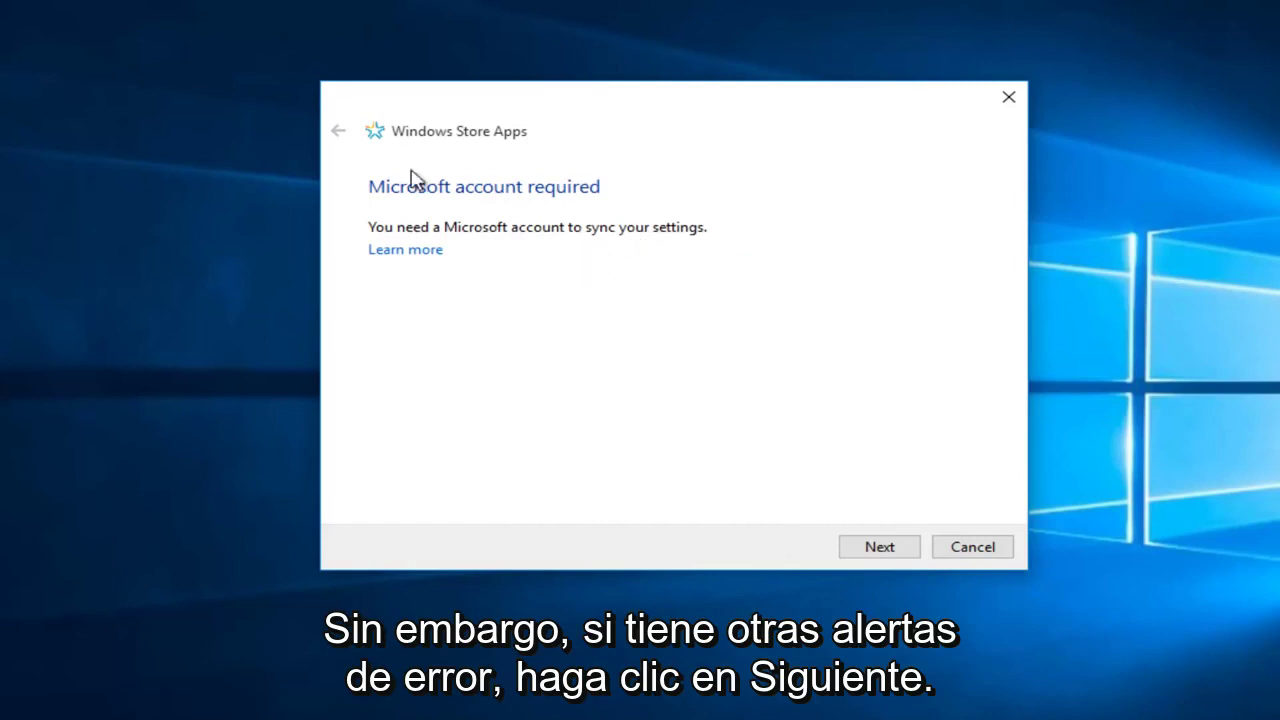
pyautogui.click(886, 554)
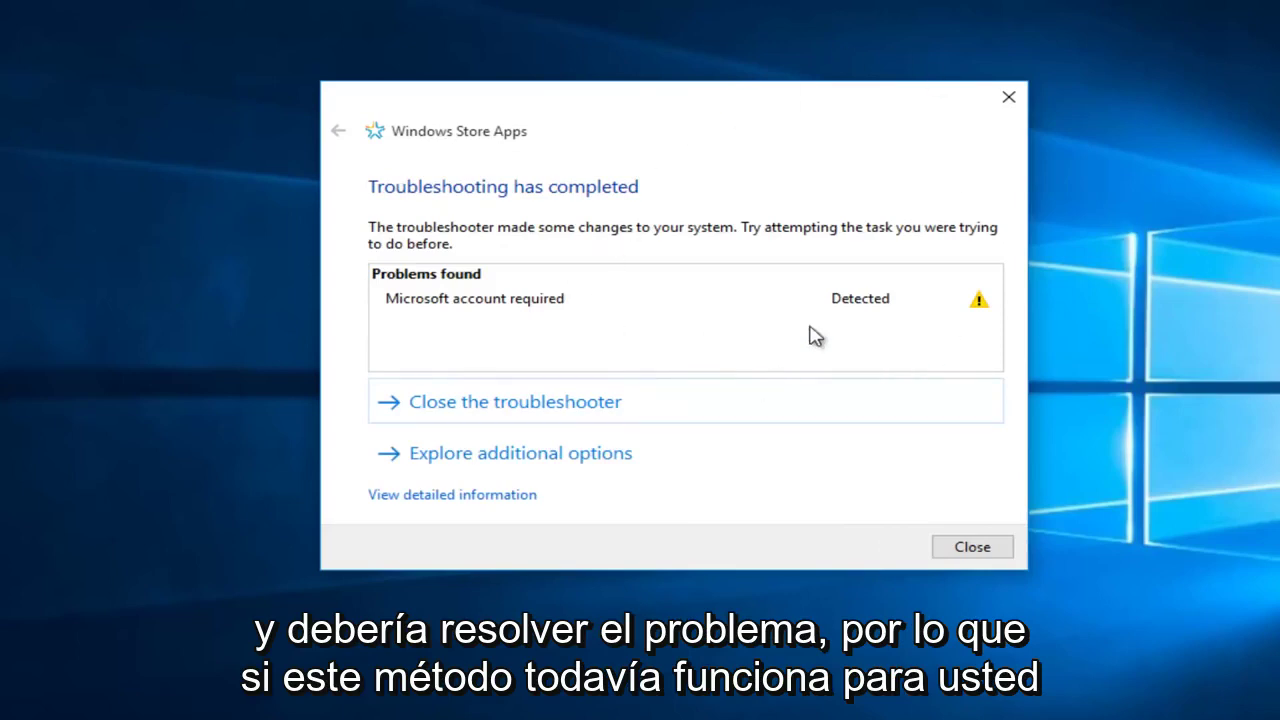
pyautogui.click(1009, 100)
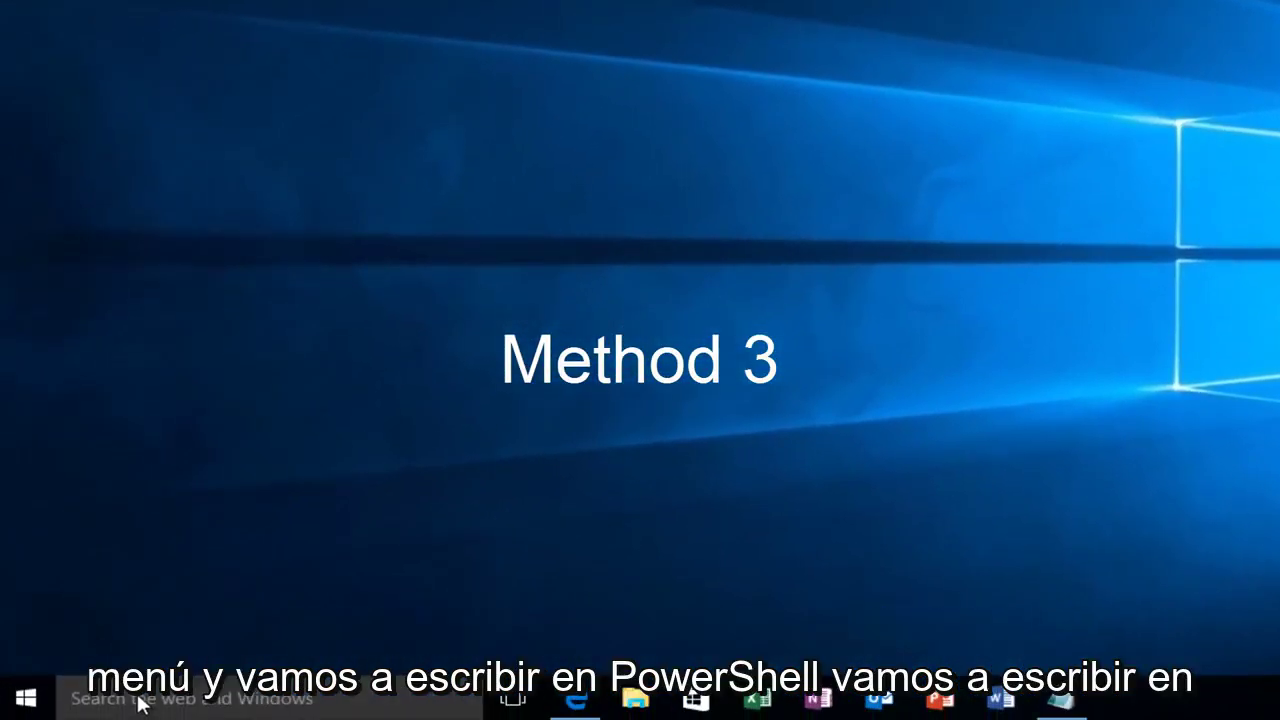
# - Search for powershell, run Windows PowerShell as administrator with User Account Control approval, and move its window fully into view
pyautogui.click(140, 703)
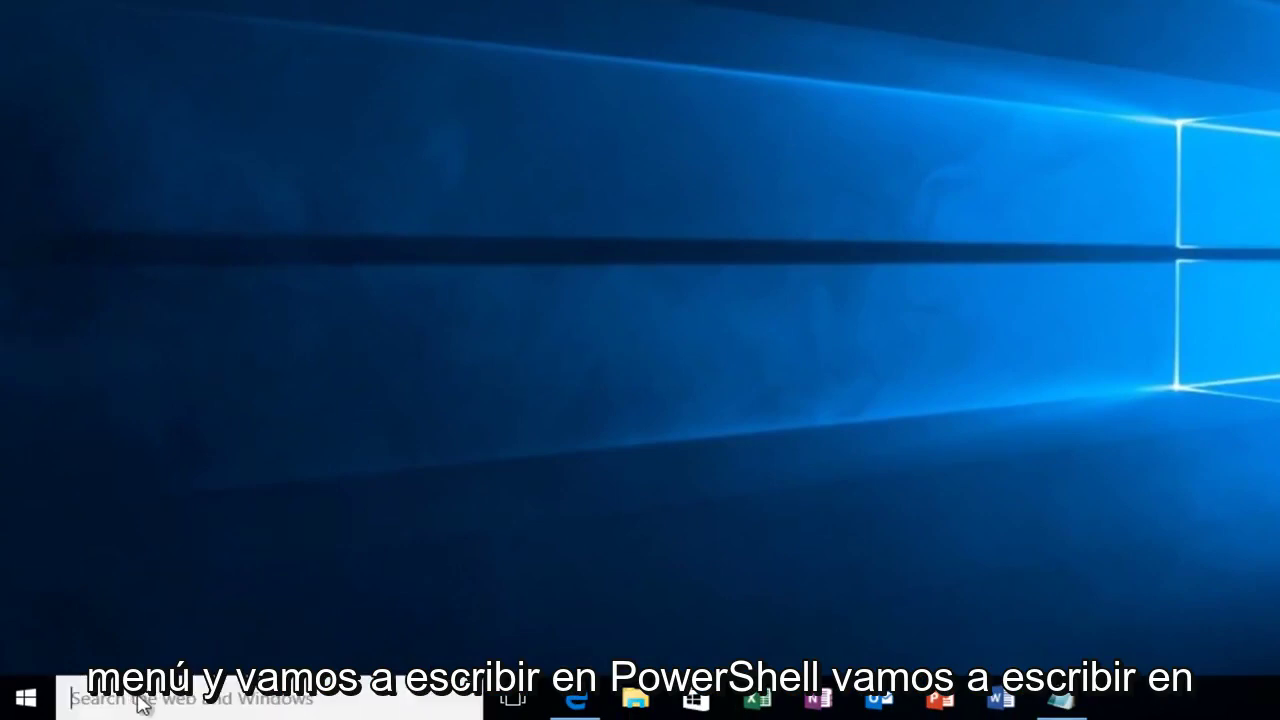
pyautogui.write('p')
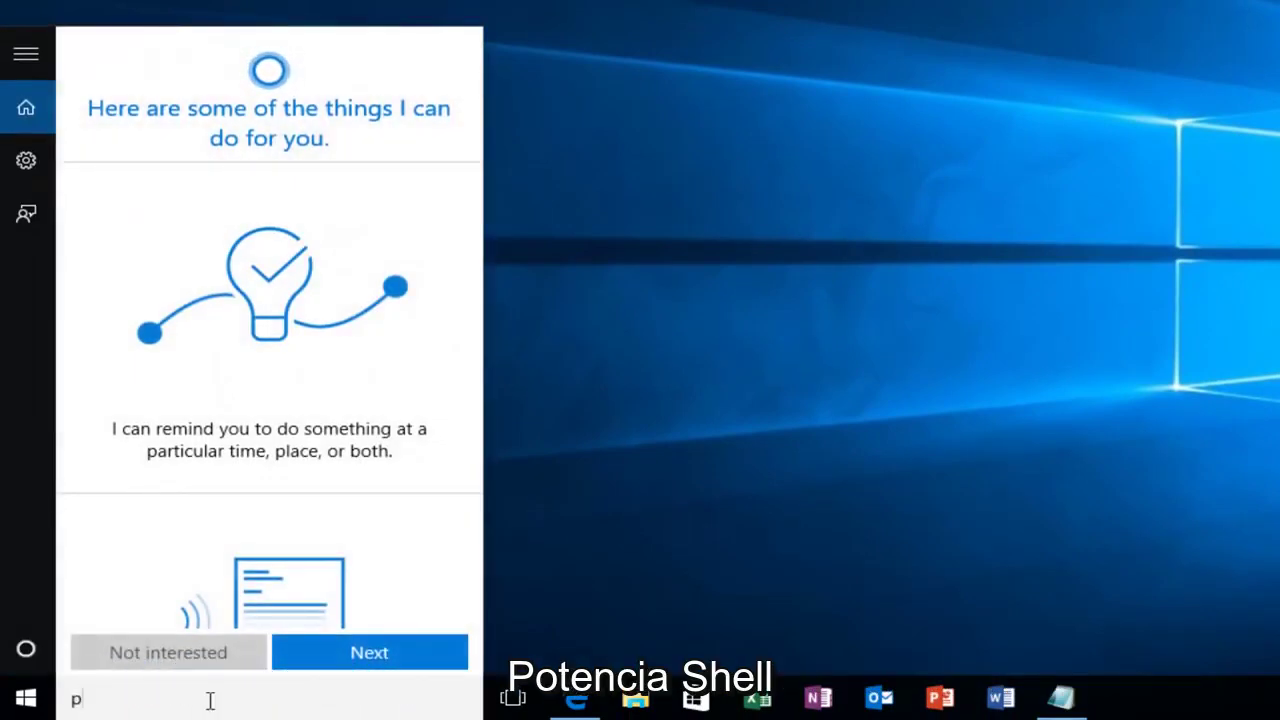
pyautogui.write('owershell')
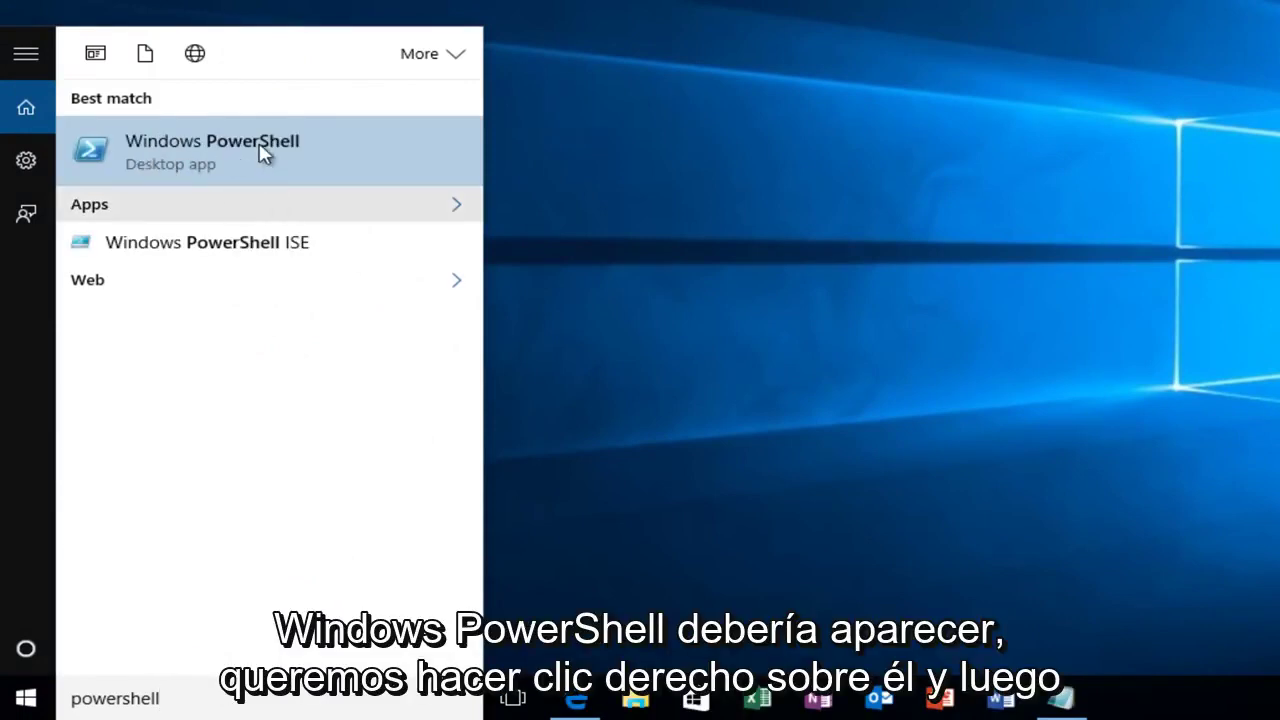
pyautogui.rightClick(199, 156)
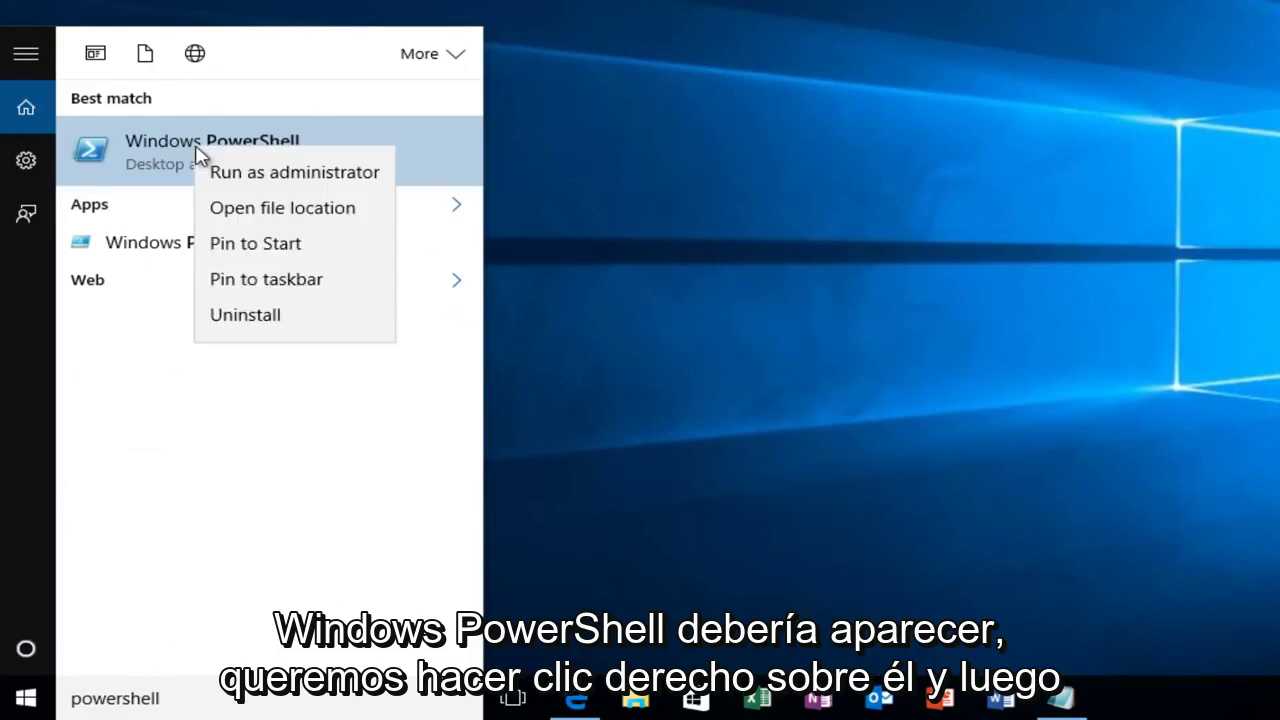
pyautogui.click(311, 186)
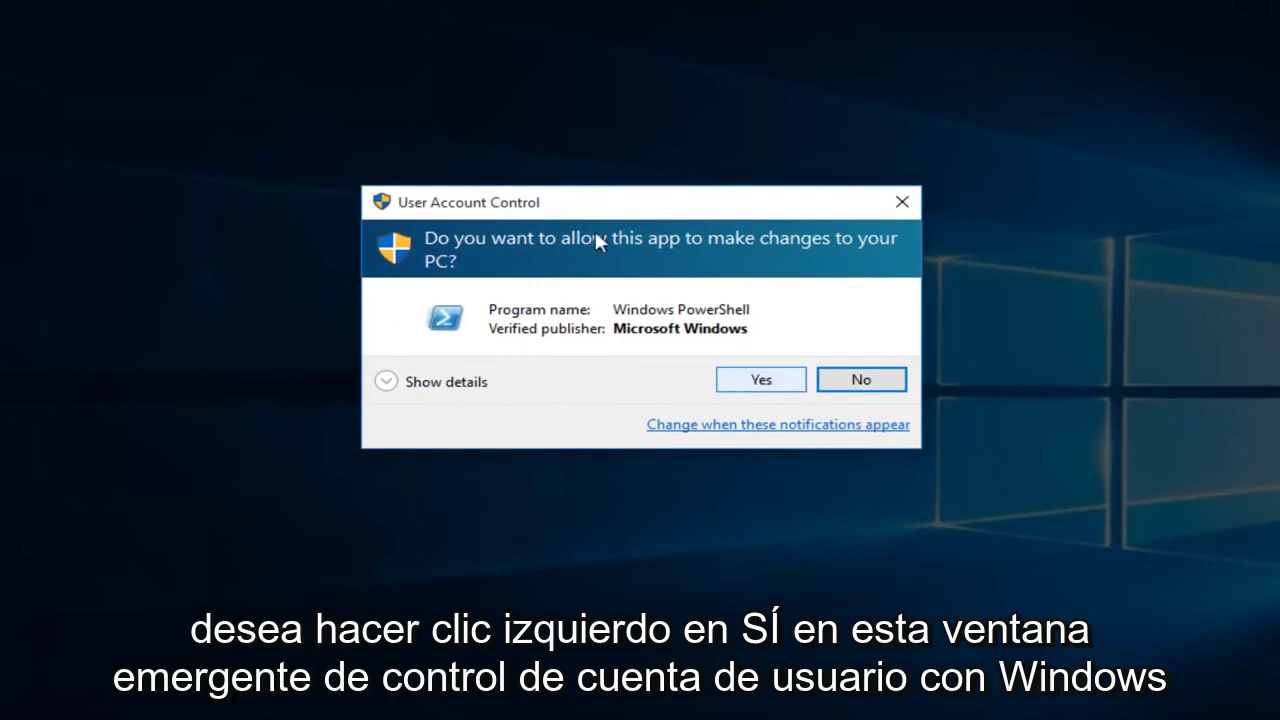
pyautogui.click(738, 379)
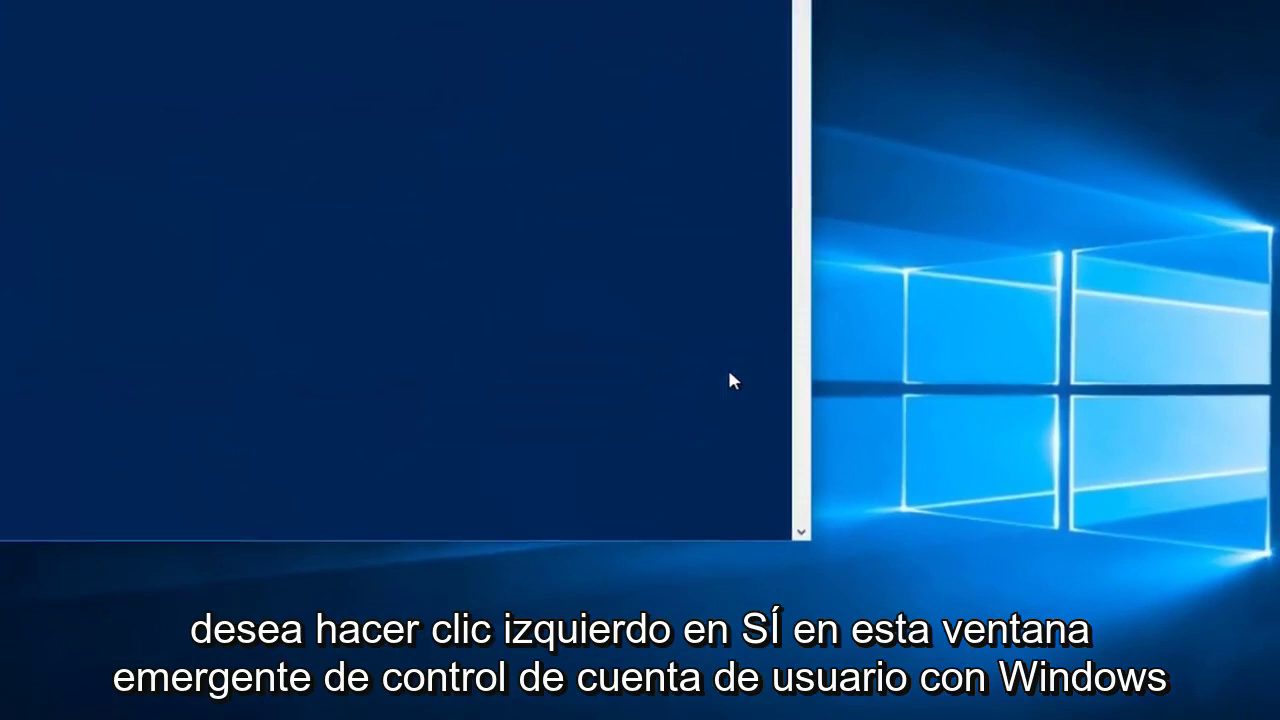
pyautogui.moveTo(374, 22); pyautogui.dragTo(512, 55)
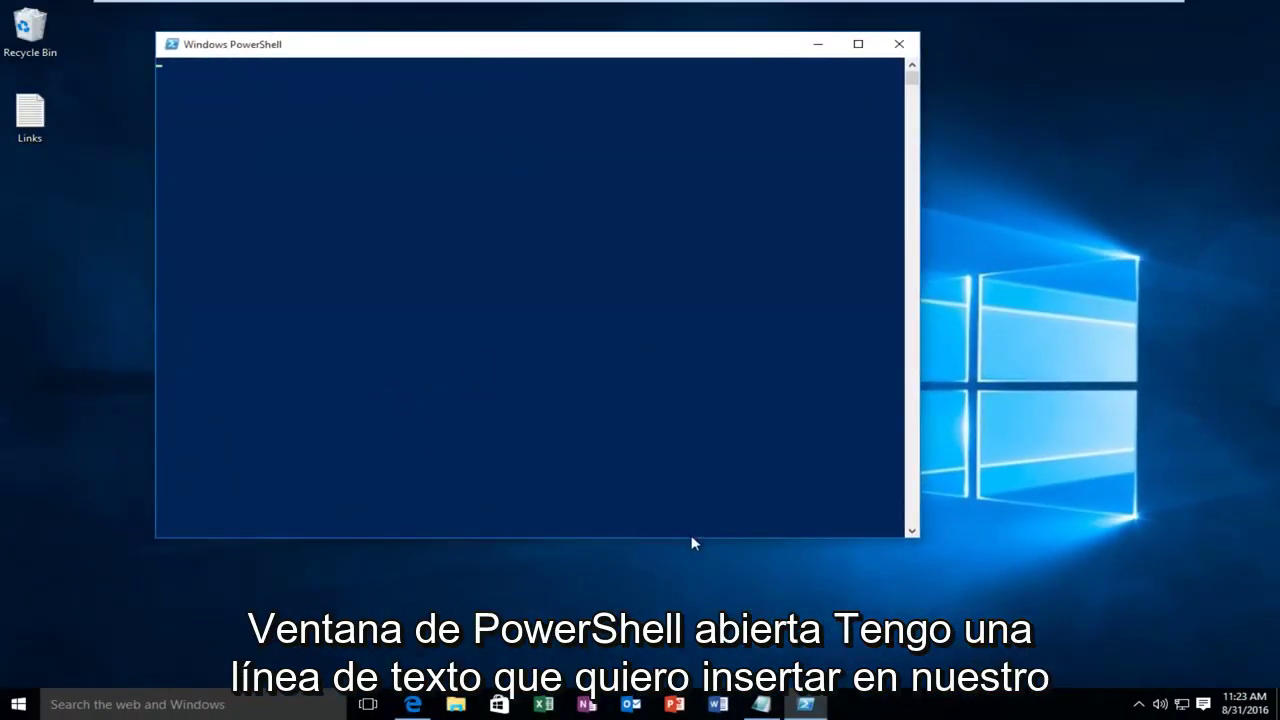
# - Switch to the Links file in Notepad and copy the whole Get-AppXPackage command line
pyautogui.click(761, 705)
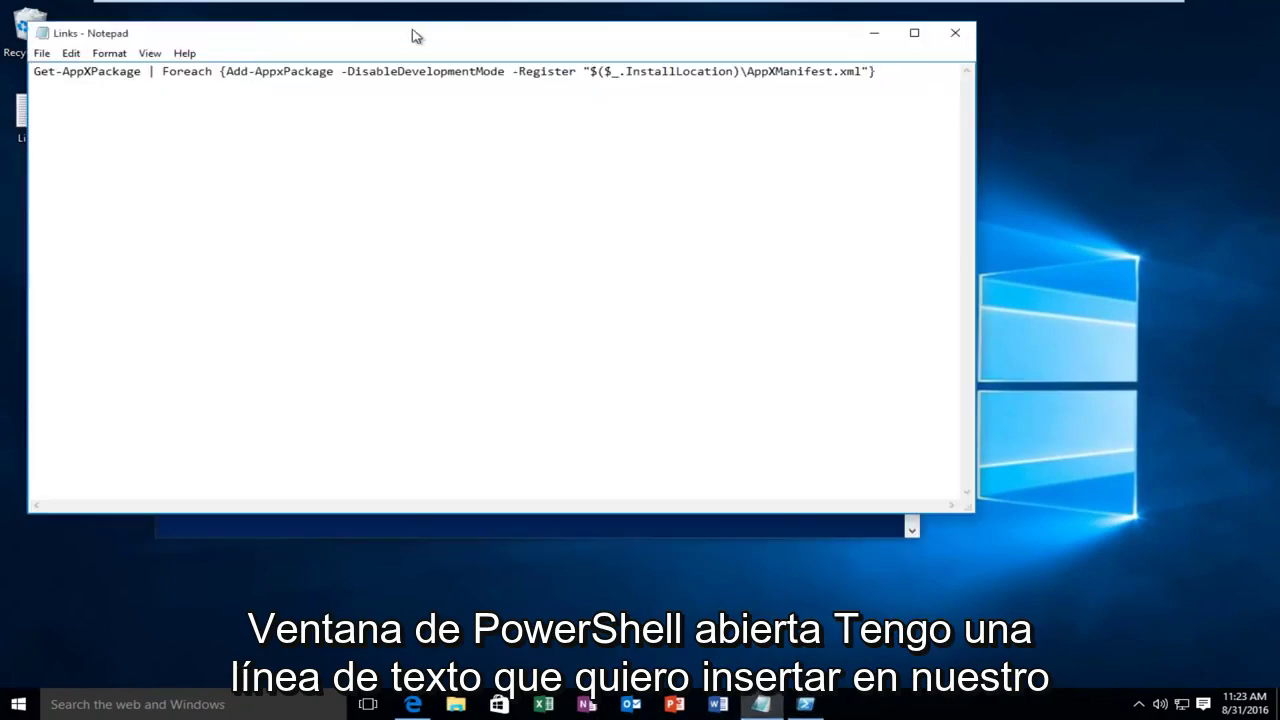
pyautogui.moveTo(414, 34); pyautogui.dragTo(535, 242)
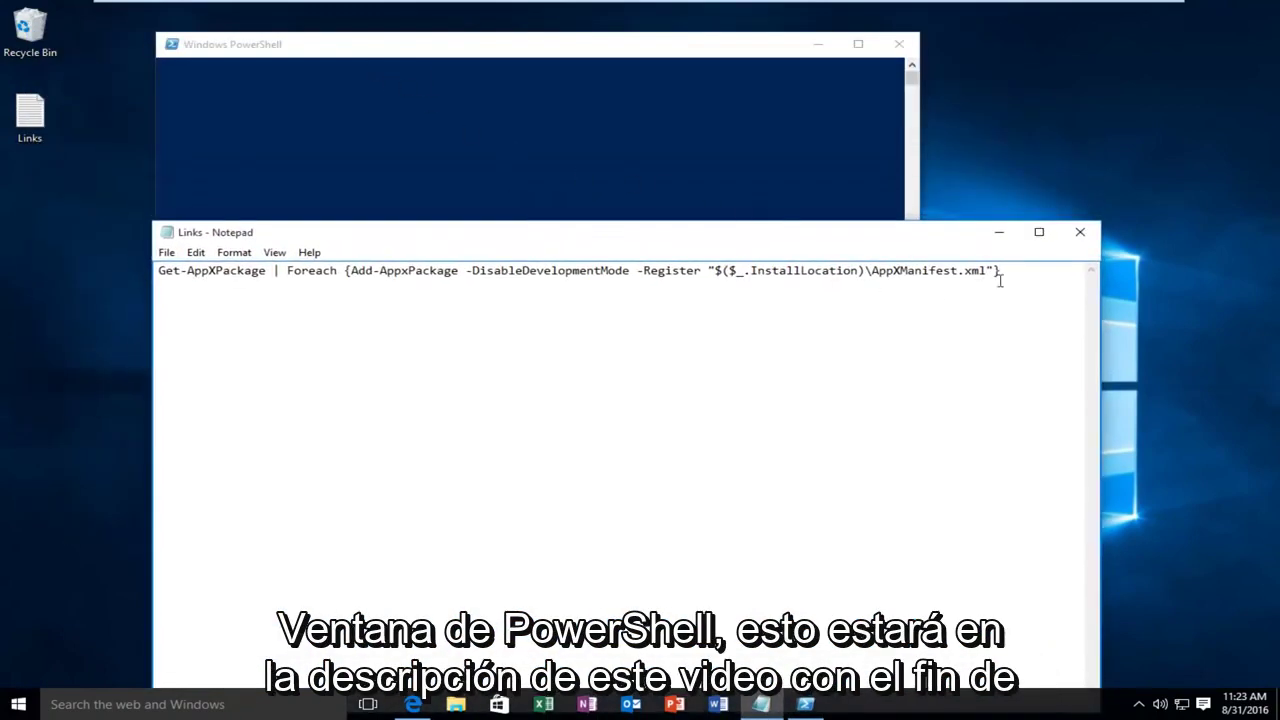
pyautogui.moveTo(860, 278); pyautogui.dragTo(56, 270)
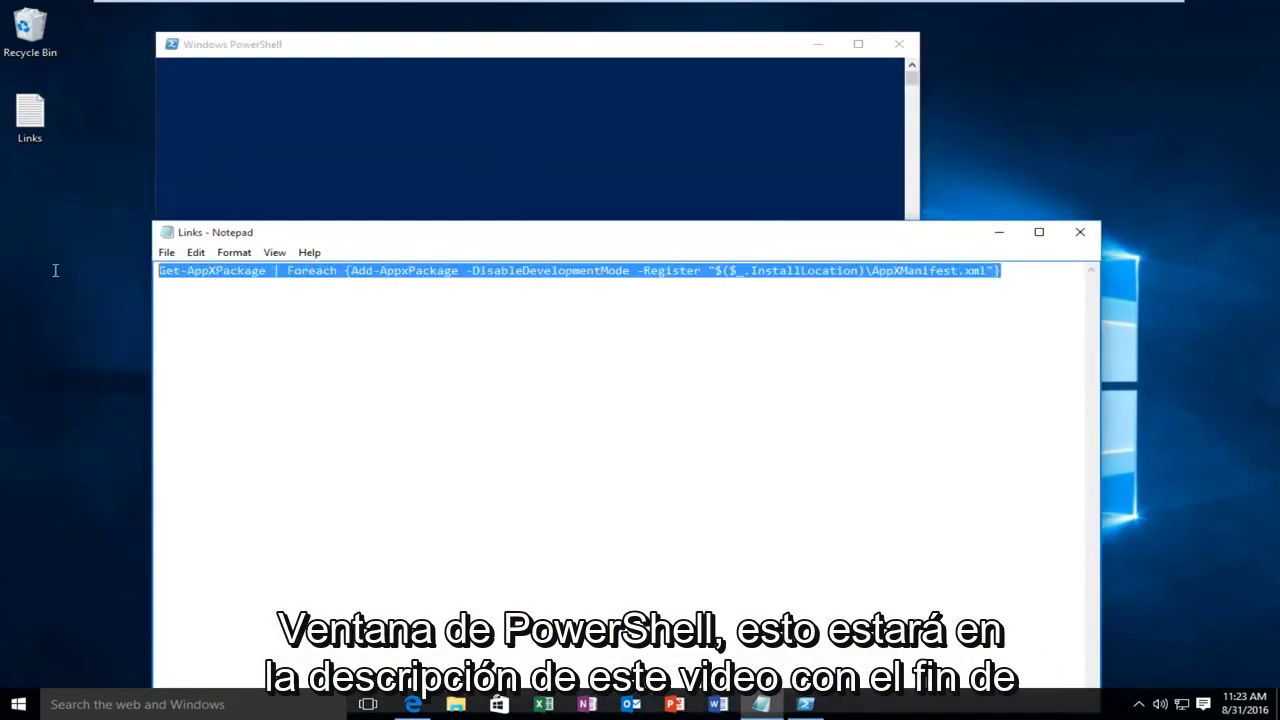
pyautogui.rightClick(251, 284)
pyautogui.click(262, 328)
# - Paste the copied Get-AppXPackage command into the administrator PowerShell window and run it to re-register the Windows apps
pyautogui.click(428, 50)
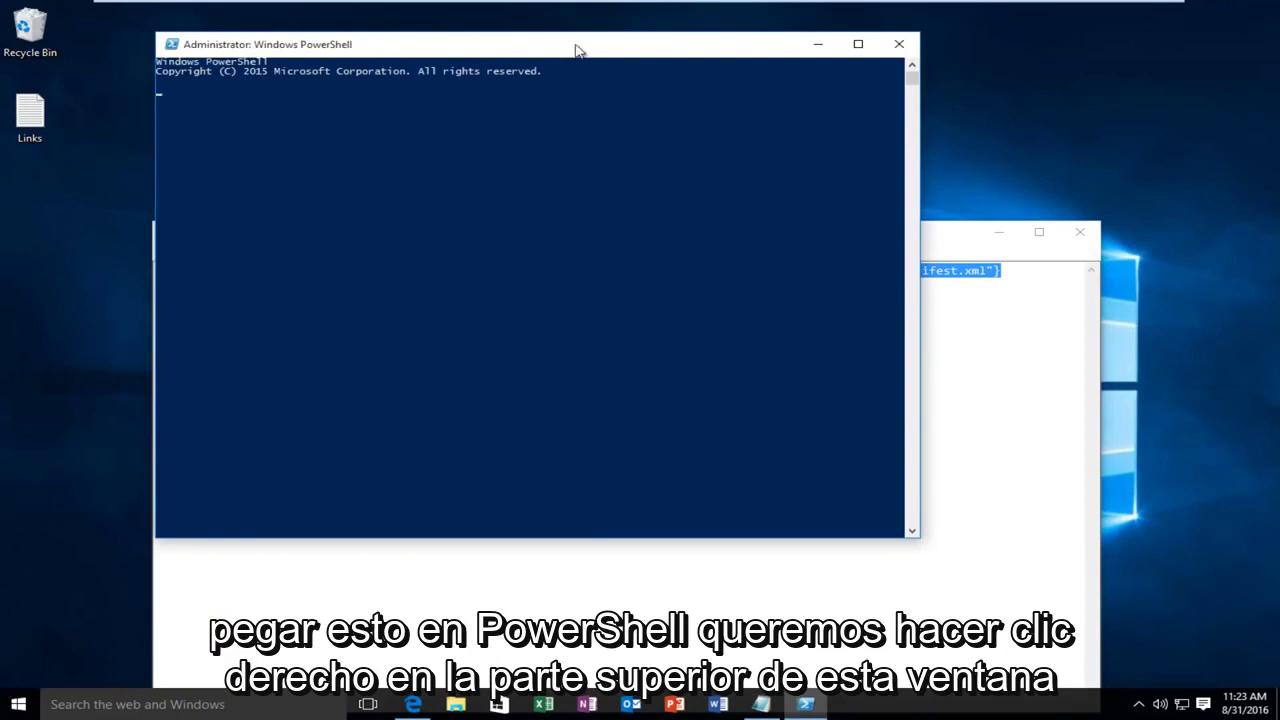
pyautogui.rightClick(512, 50)
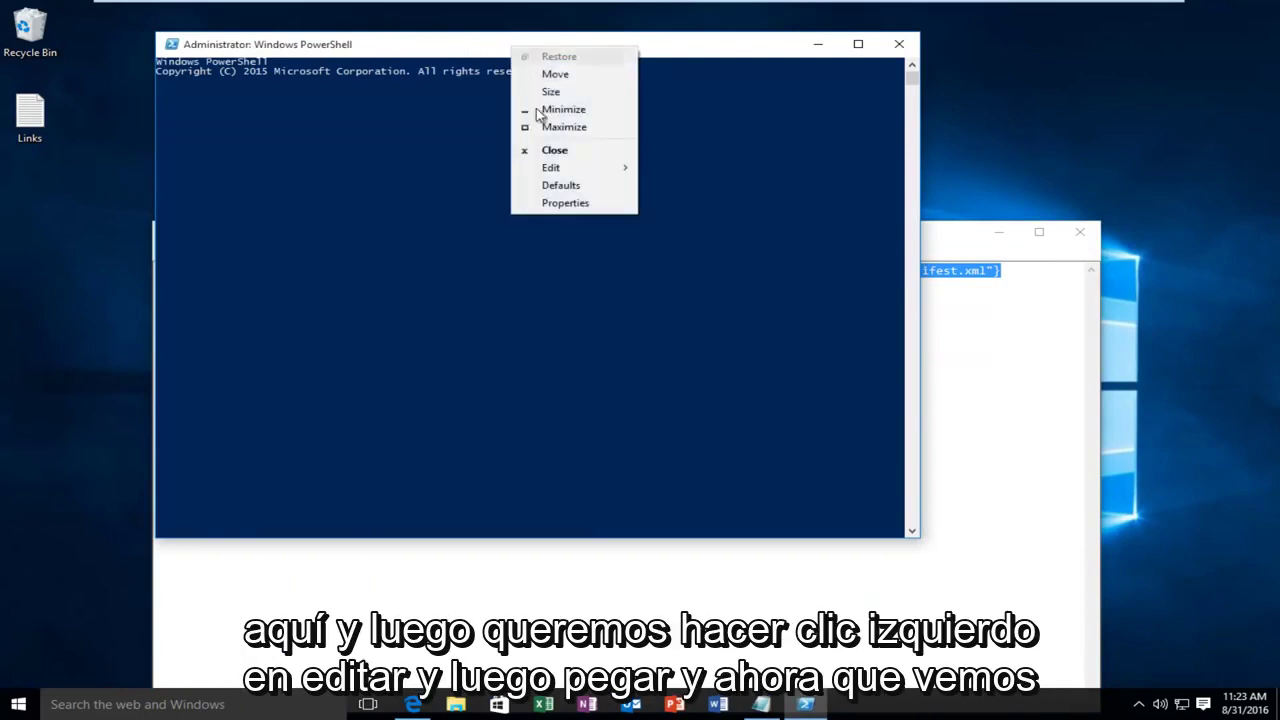
pyautogui.click(569, 169)
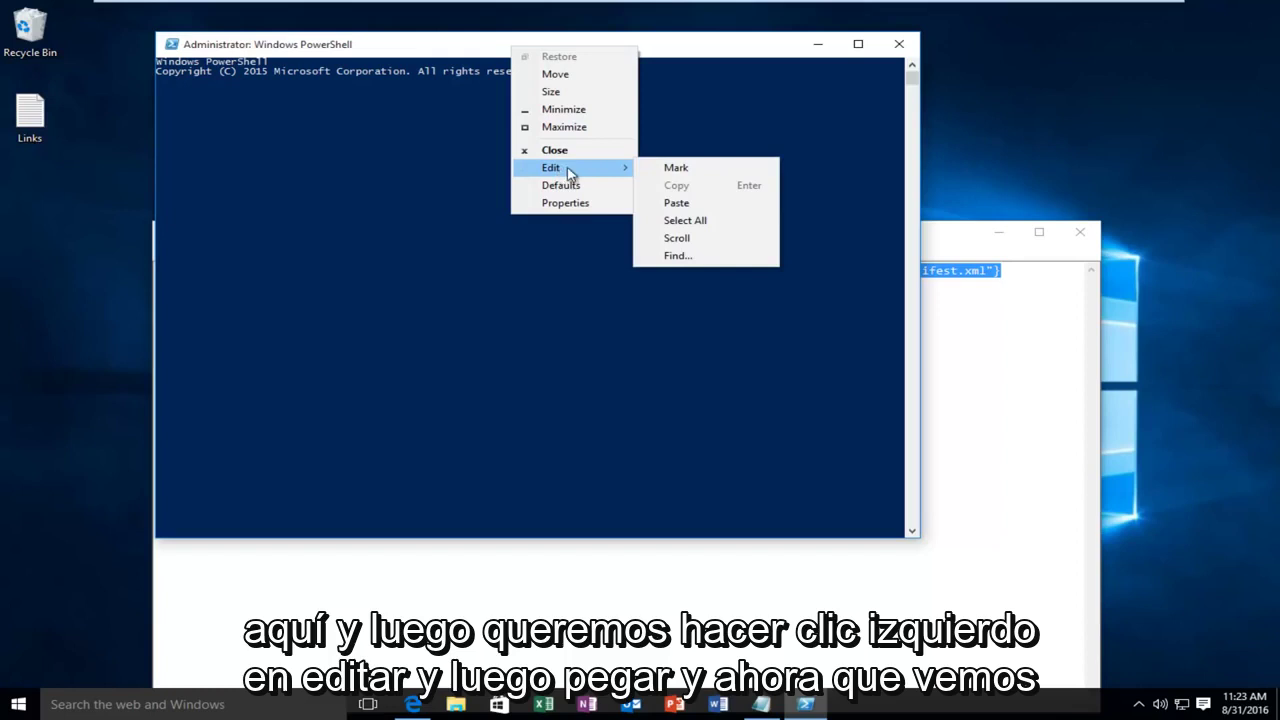
pyautogui.click(684, 206)
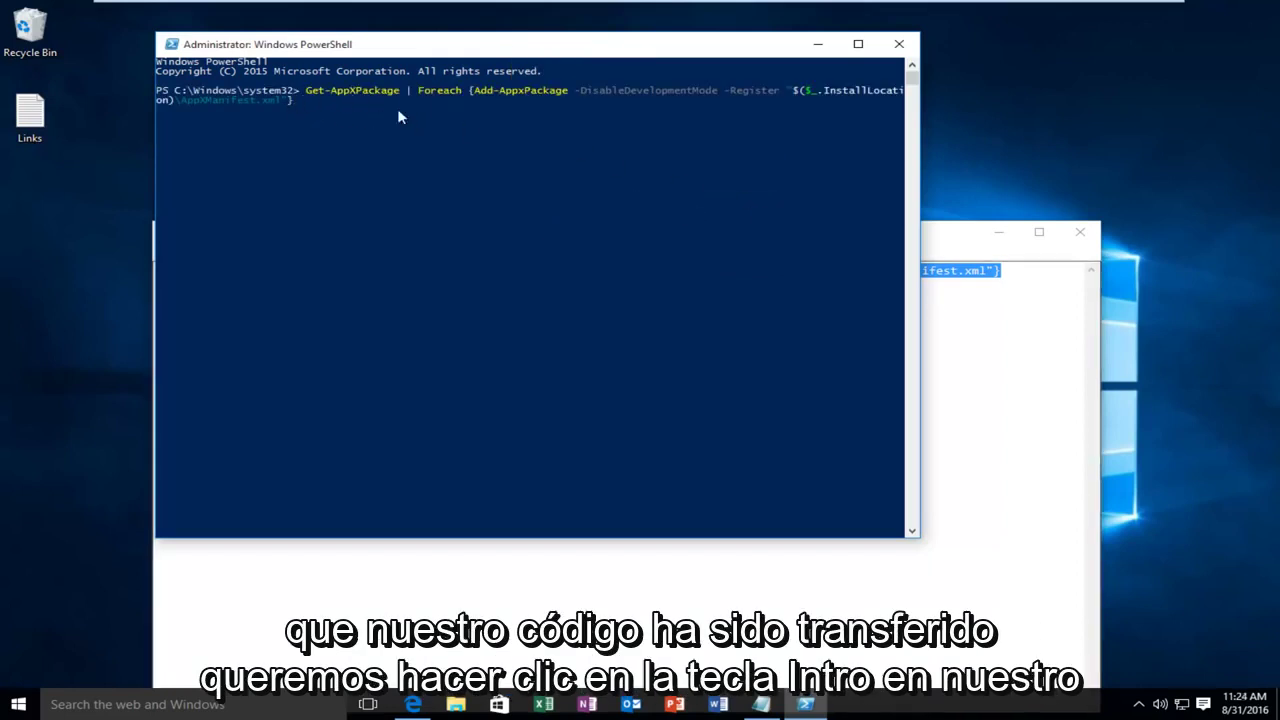
pyautogui.click(327, 101)
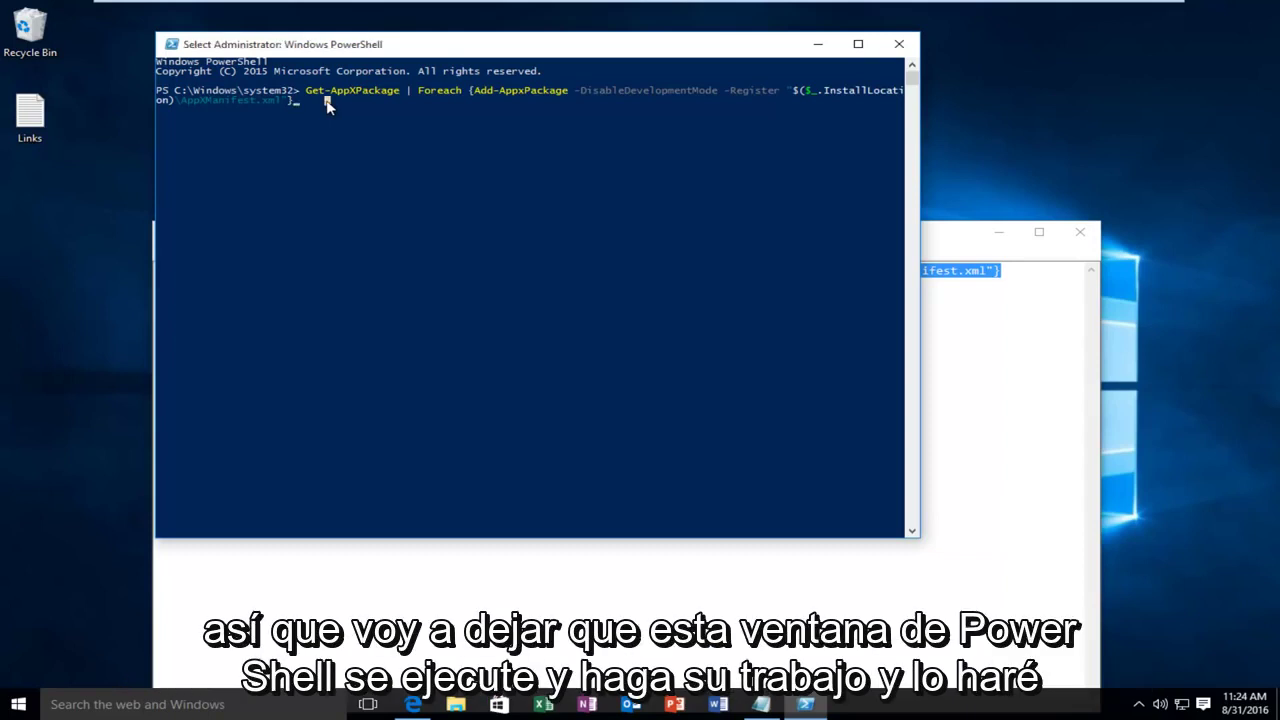
pyautogui.press('Return')
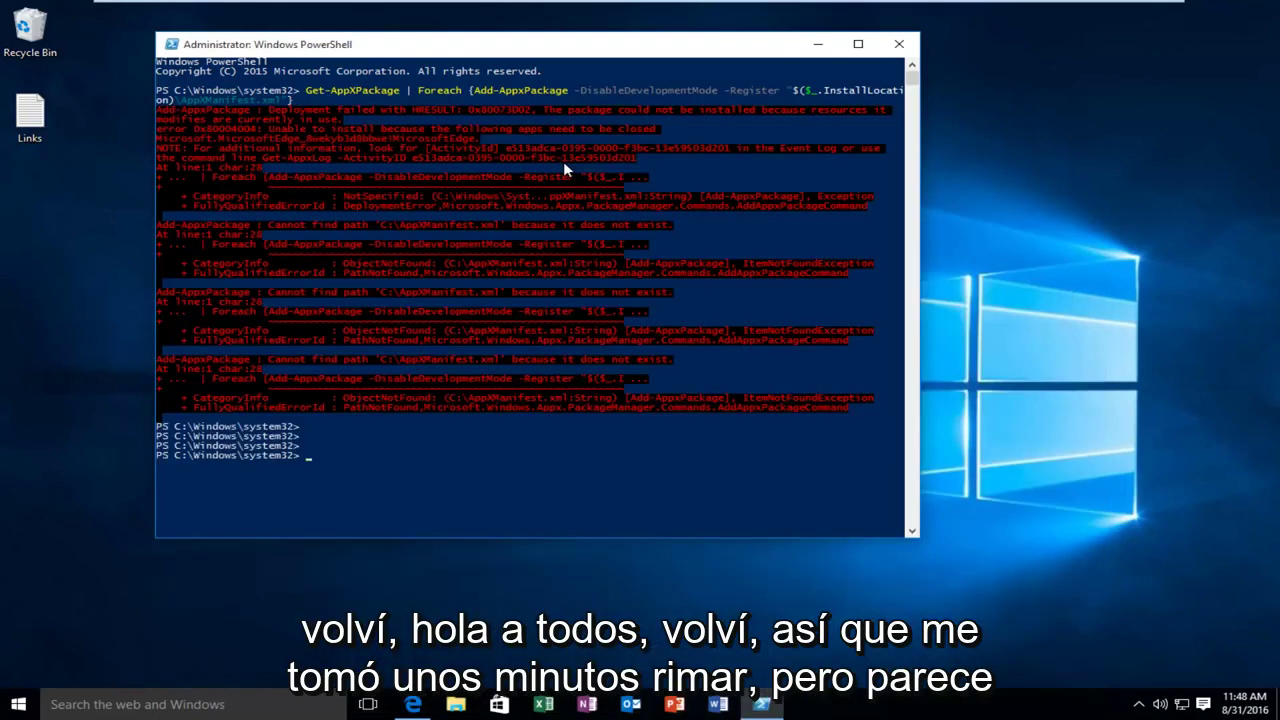
# - Close the PowerShell window and open the Windows Store to check that it works
pyautogui.click(897, 46)
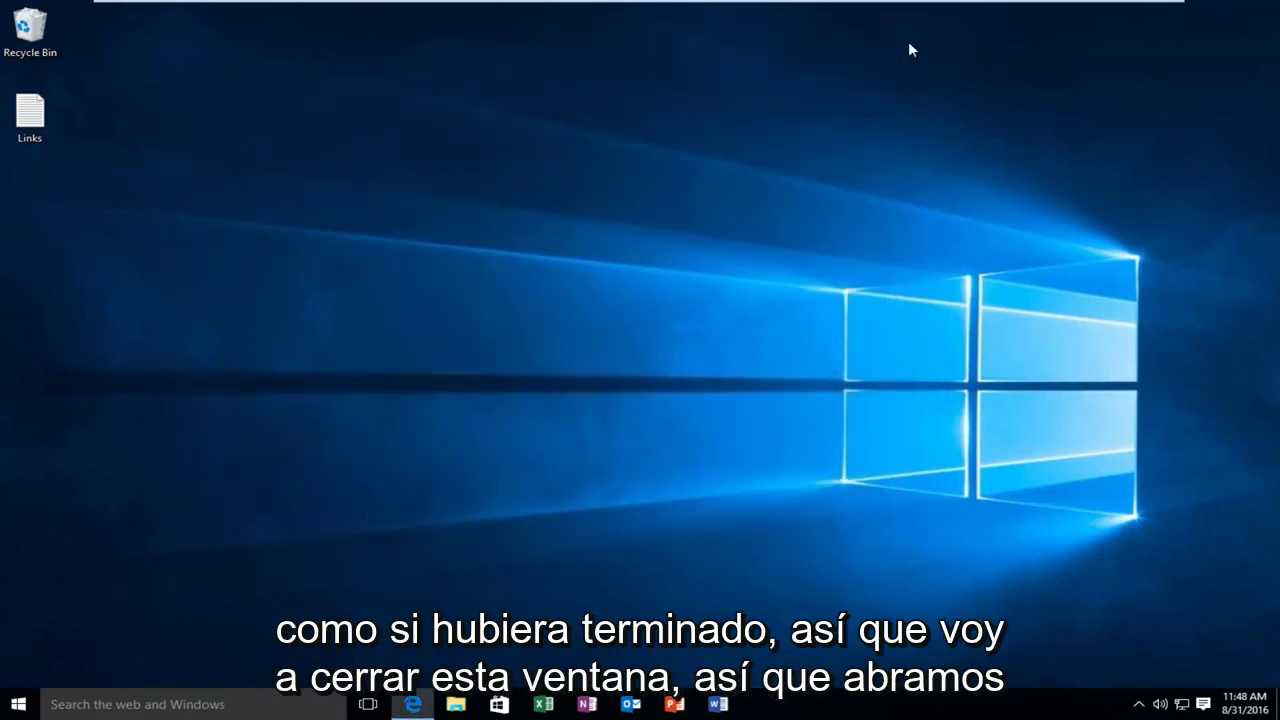
pyautogui.click(498, 704)
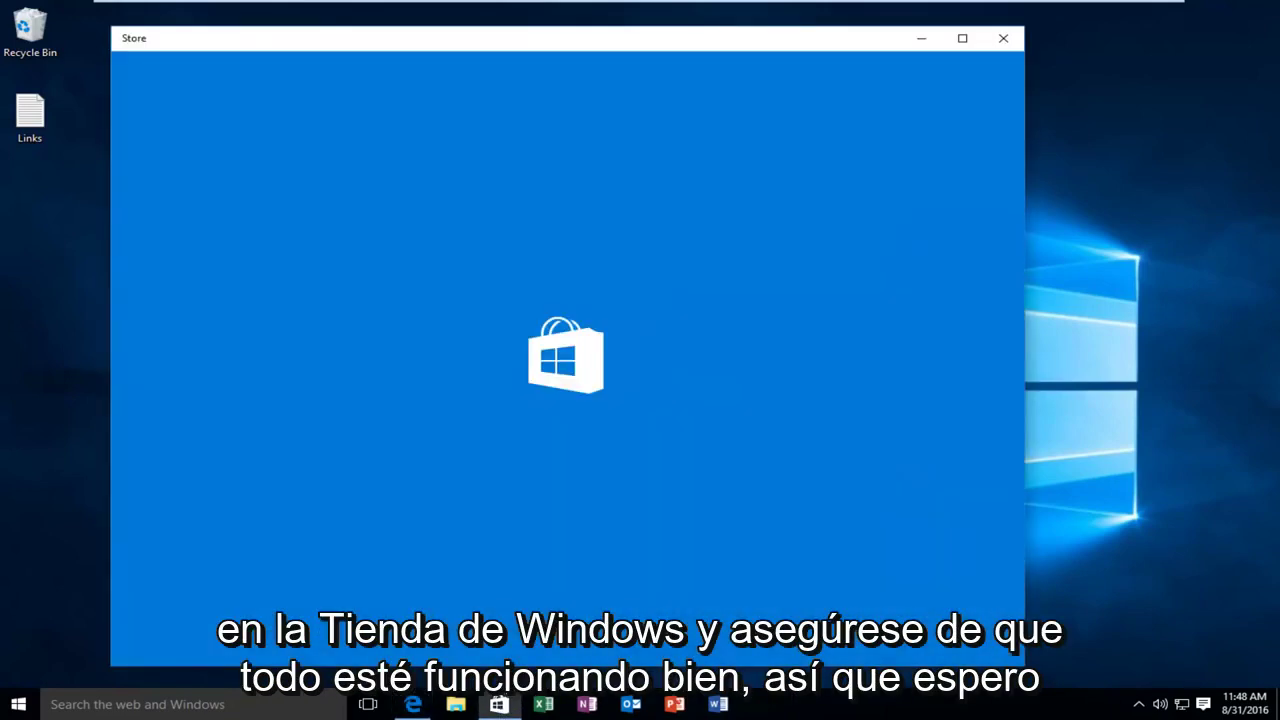